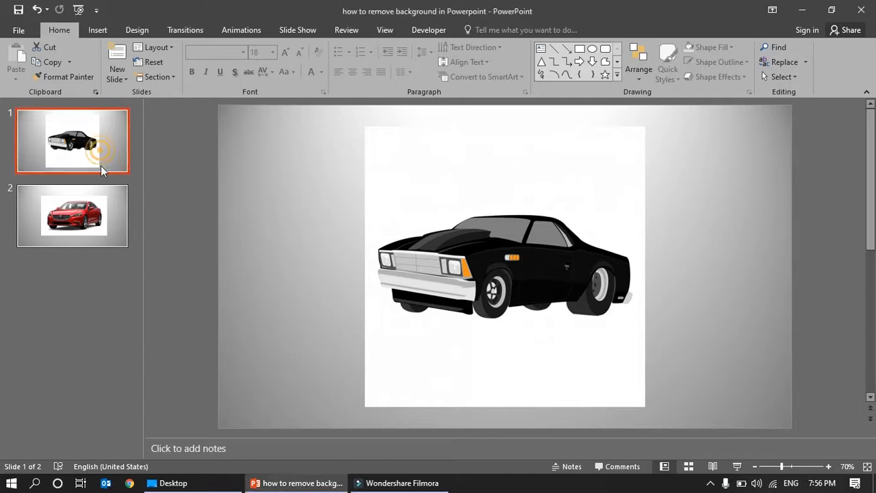
# Step: Look over the black car picture on slide 1 and the red car picture on slide 2
pyautogui.click(106, 225)
pyautogui.click(105, 146)
pyautogui.click(107, 210)
pyautogui.click(111, 135)
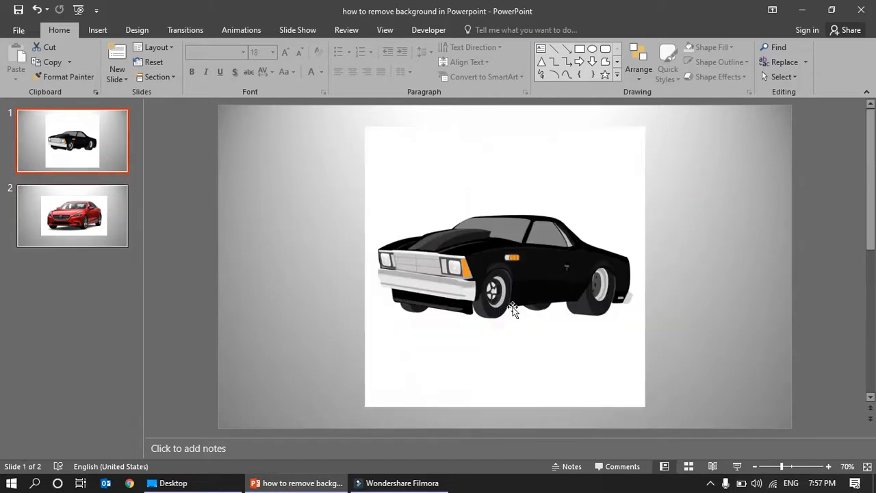
pyautogui.click(504, 186)
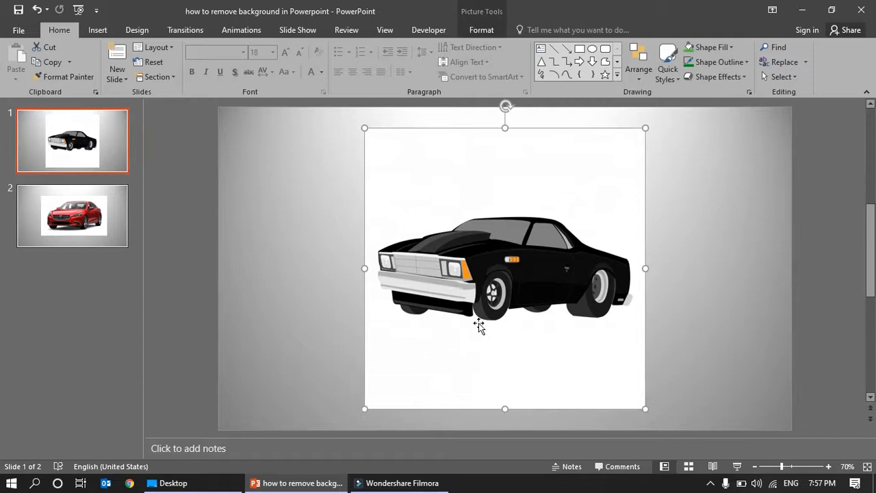
pyautogui.click(116, 236)
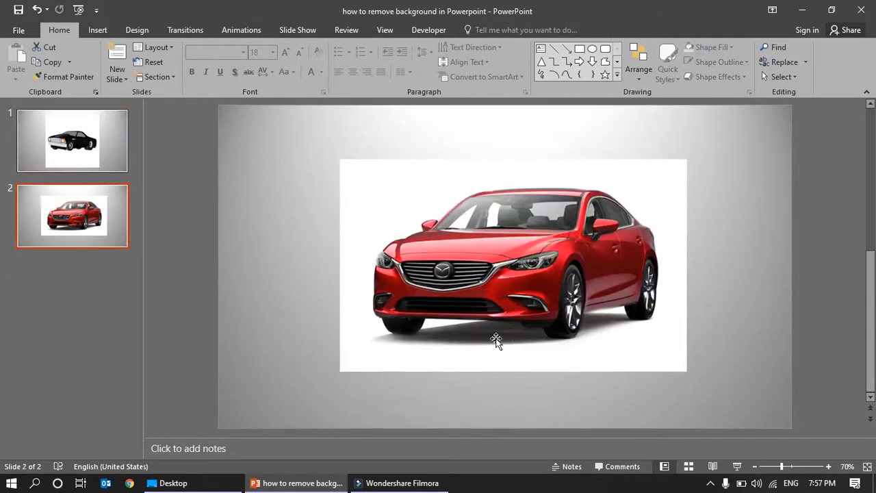
pyautogui.click(72, 159)
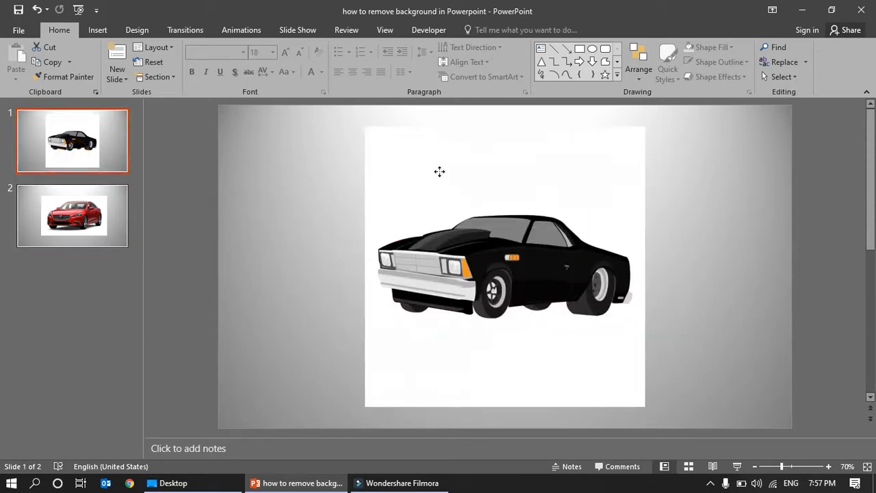
pyautogui.click(440, 172)
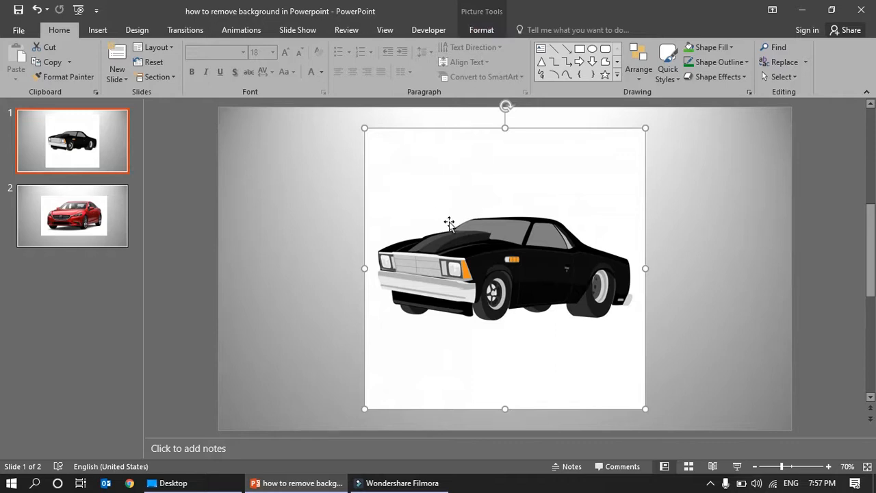
pyautogui.click(177, 172)
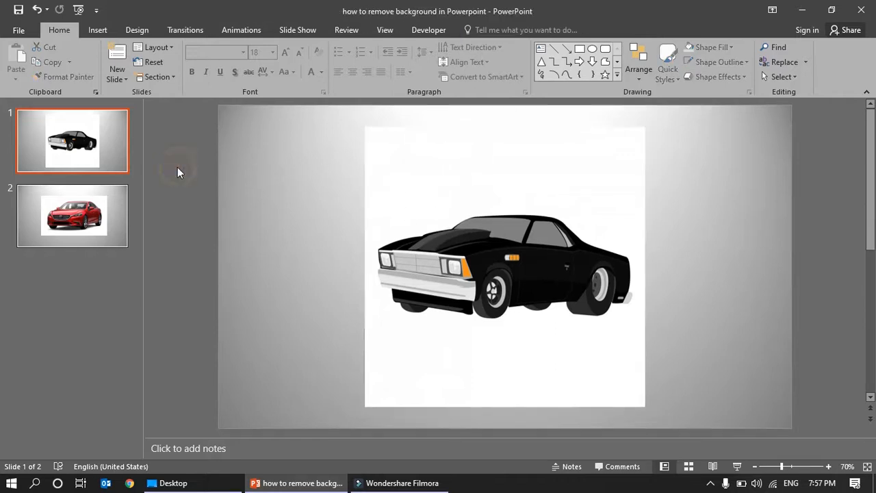
# Step: Make the white background of the black car picture on slide 1 transparent with Set Transparent Color
pyautogui.click(421, 174)
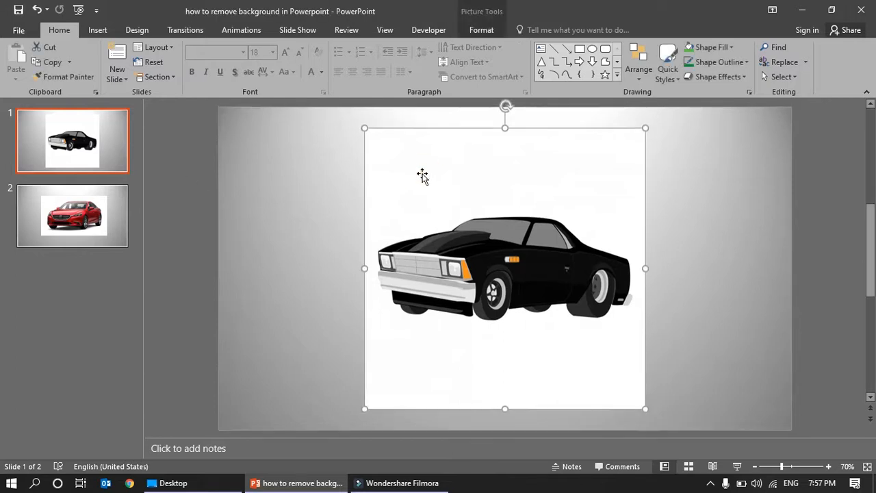
pyautogui.click(483, 32)
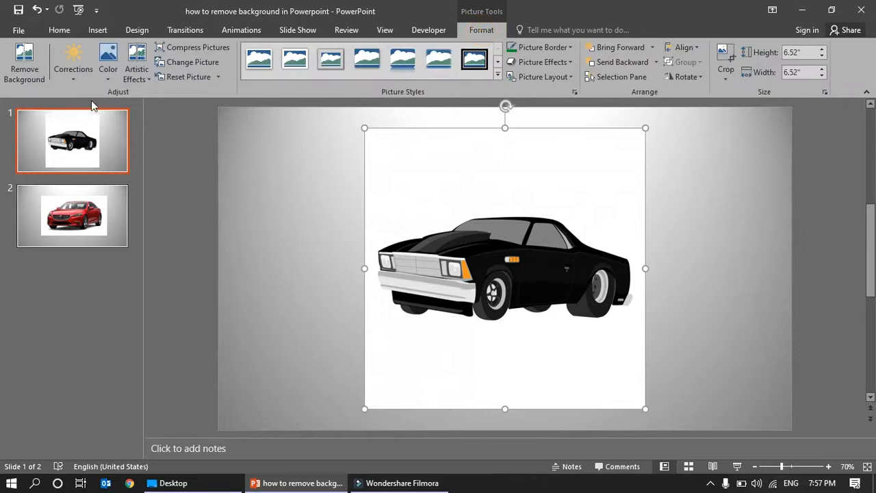
pyautogui.click(108, 68)
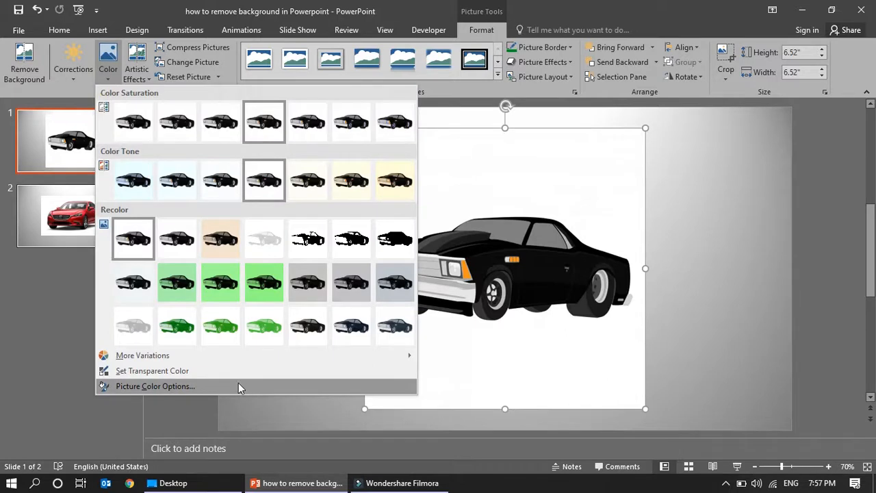
pyautogui.click(176, 373)
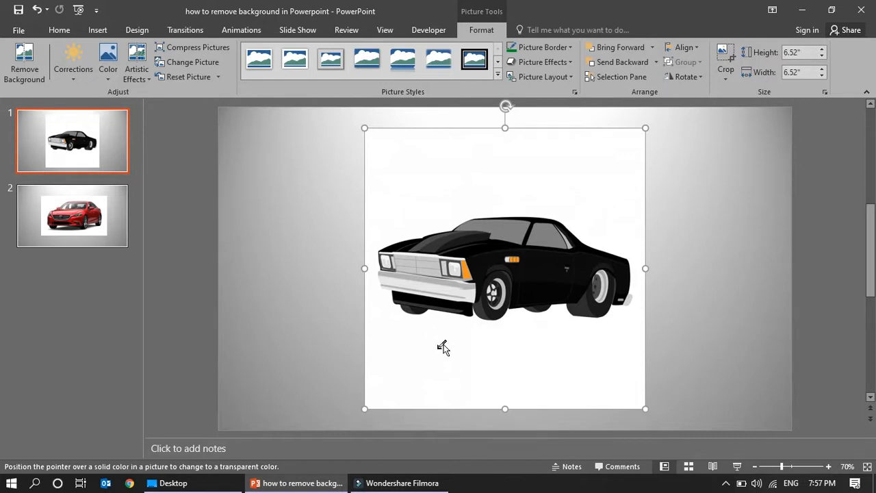
pyautogui.click(434, 380)
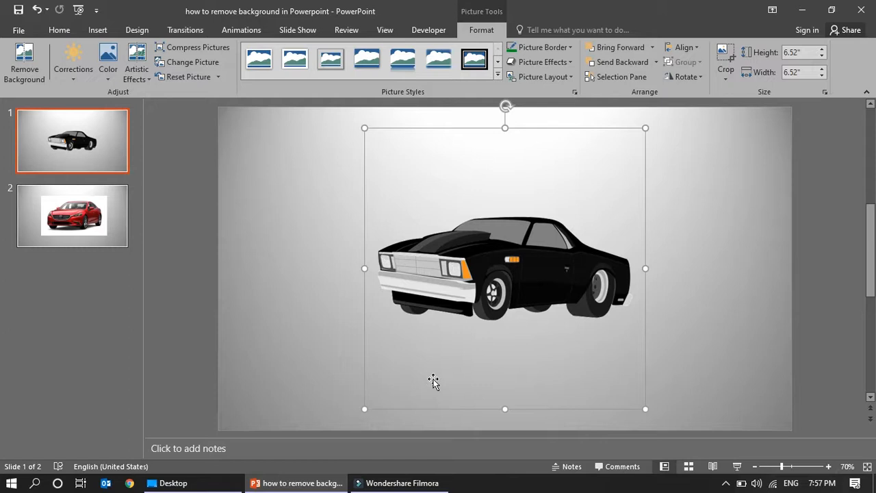
# Step: Try to make the white background of the red car picture on slide 2 transparent with Set Transparent Color
pyautogui.click(108, 216)
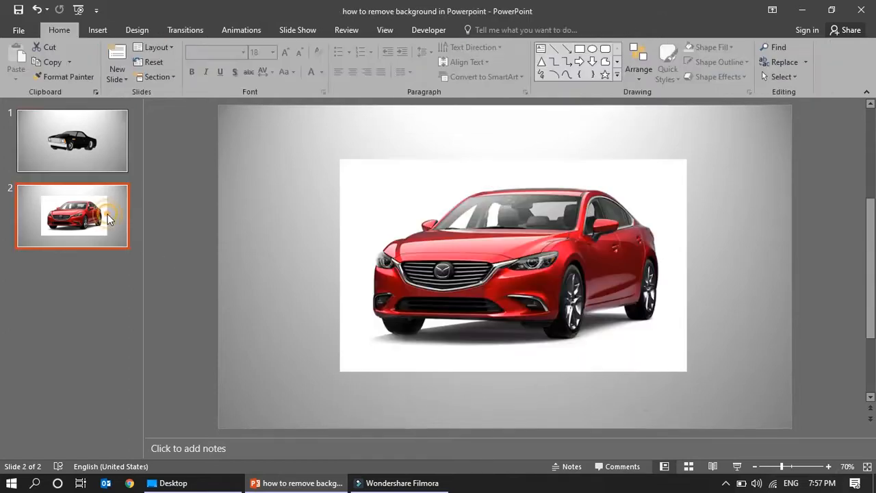
pyautogui.click(383, 181)
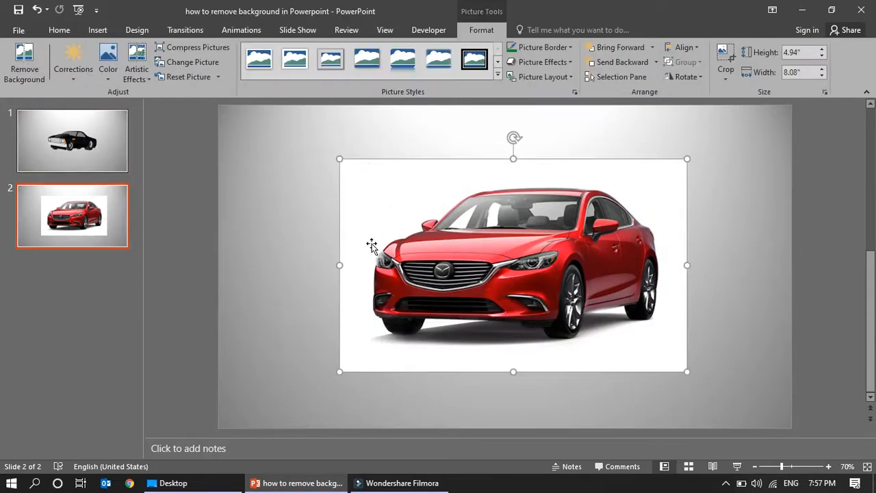
pyautogui.click(108, 76)
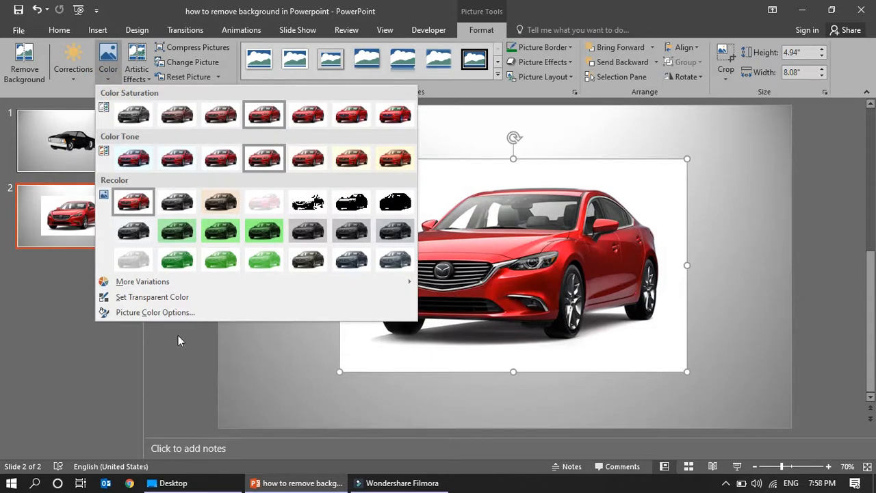
pyautogui.click(163, 299)
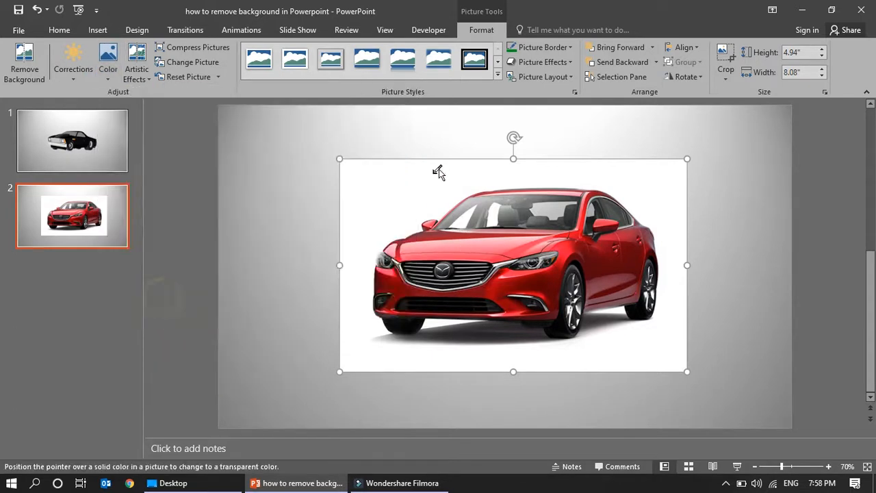
pyautogui.click(404, 180)
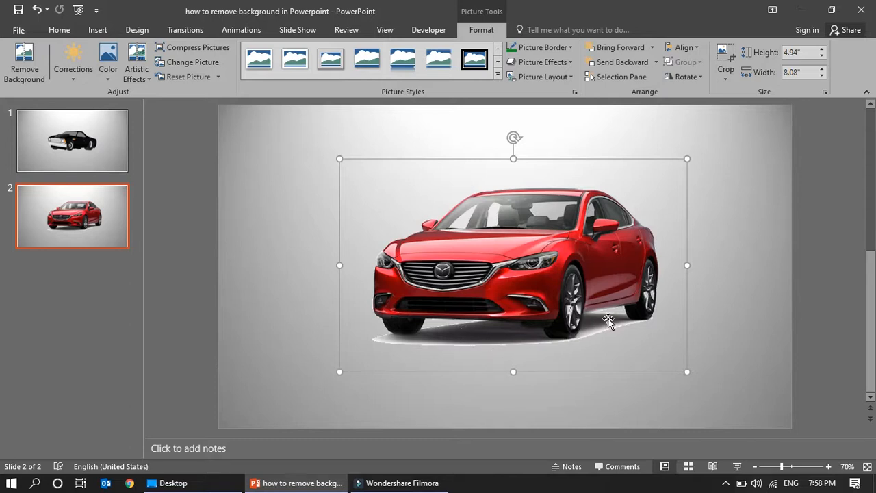
# Step: Try to set the grey shadow beneath the red car as the transparent color, and undo both transparency changes on this picture
pyautogui.click(108, 76)
pyautogui.click(171, 297)
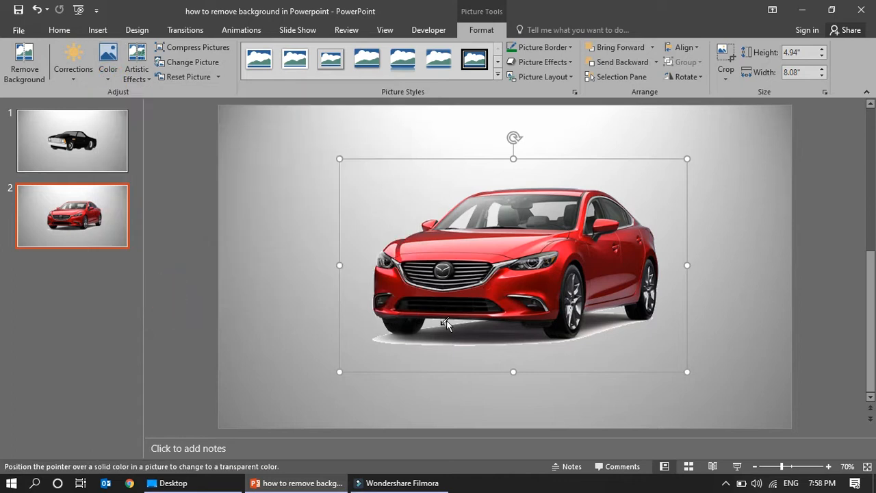
pyautogui.click(448, 333)
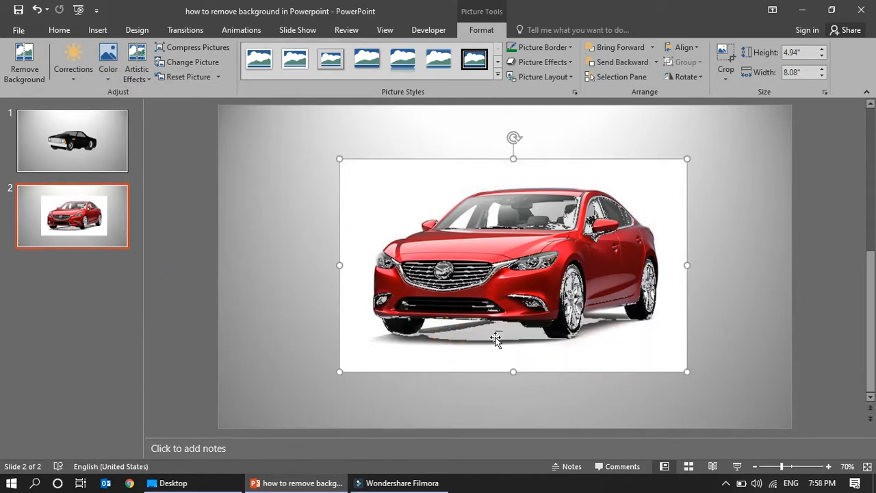
pyautogui.hotkey('ctrl', 'z')
pyautogui.hotkey('ctrl', 'z')
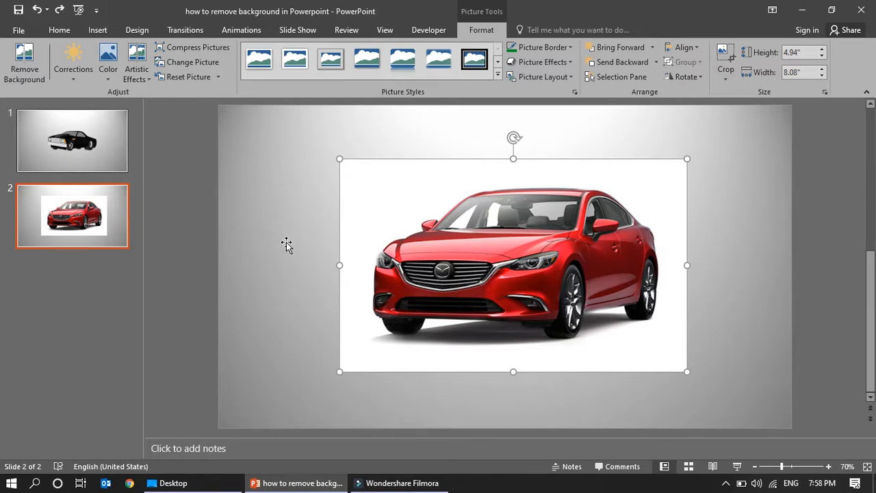
# Step: Start Remove Background on the red car picture and mark the shadow beneath the front bumper for removal
pyautogui.click(26, 57)
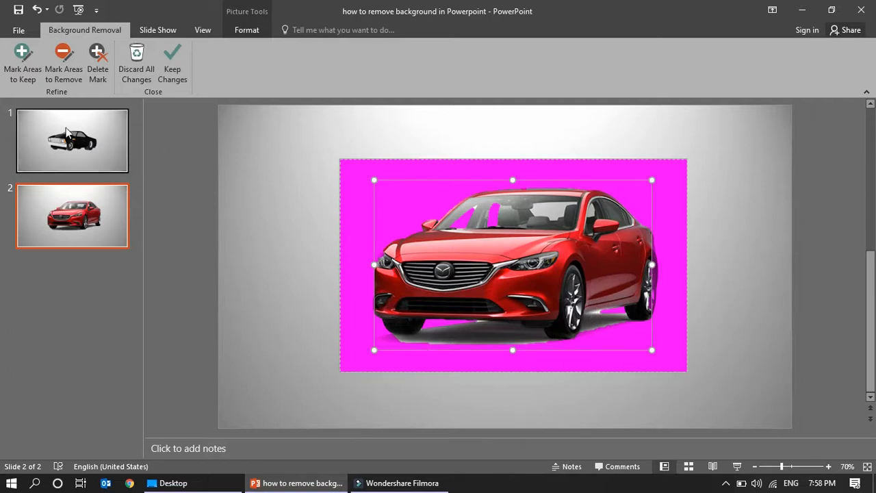
pyautogui.click(62, 60)
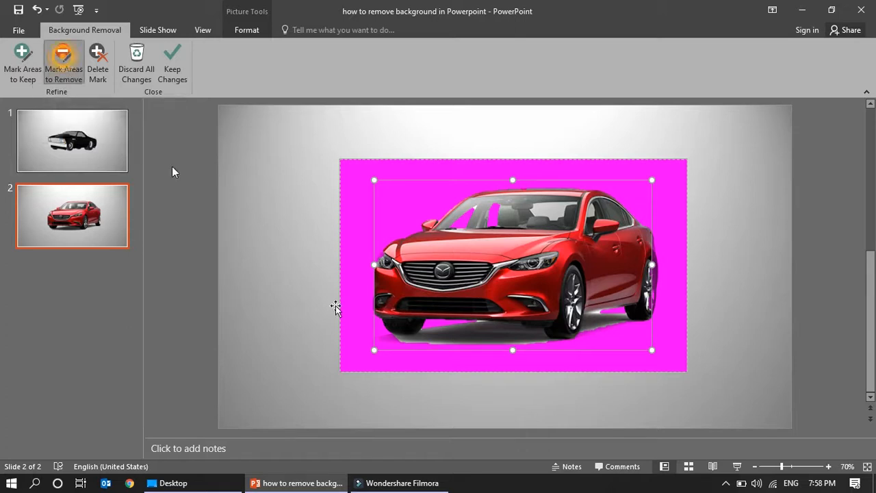
pyautogui.click(433, 331)
pyautogui.click(454, 328)
pyautogui.click(478, 331)
pyautogui.click(500, 332)
pyautogui.click(516, 332)
pyautogui.click(526, 335)
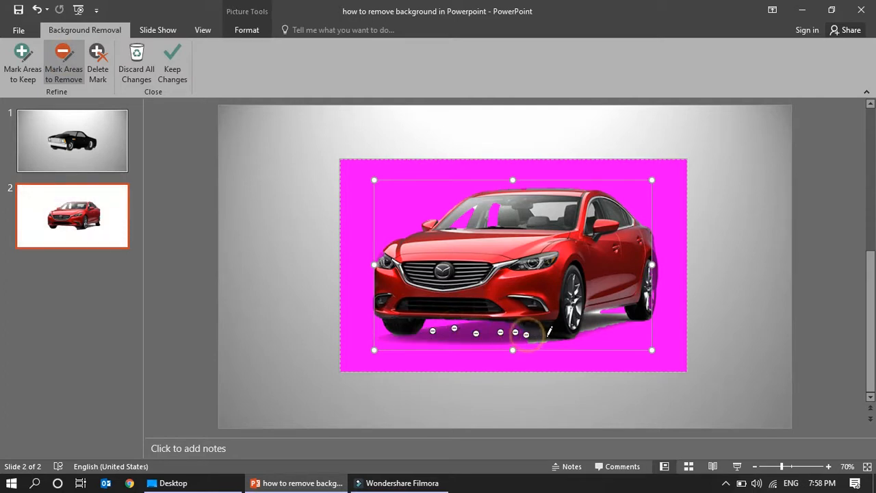
pyautogui.click(539, 335)
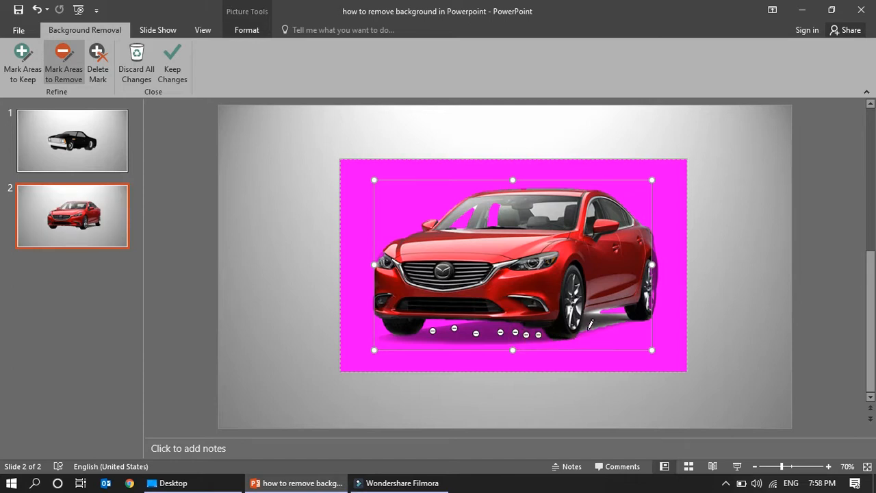
# Step: Mark the shadow between the front and rear wheels on the car's visible side for removal
pyautogui.click(615, 317)
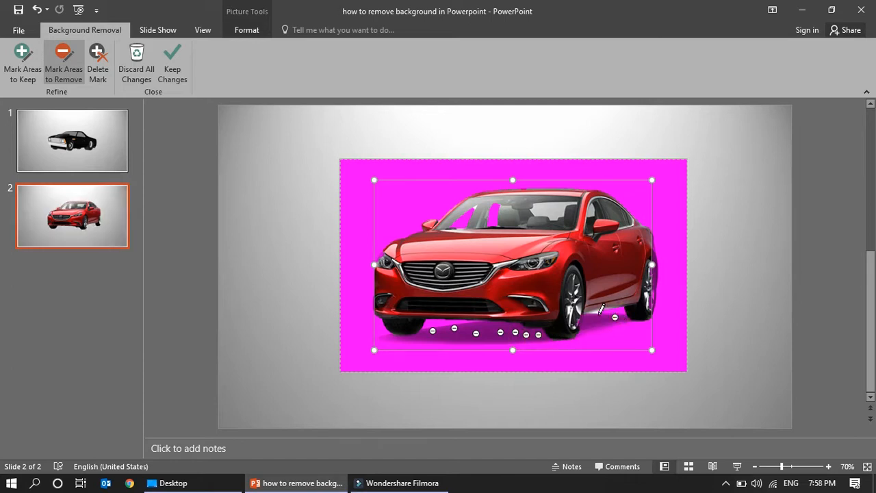
pyautogui.click(596, 313)
pyautogui.click(590, 314)
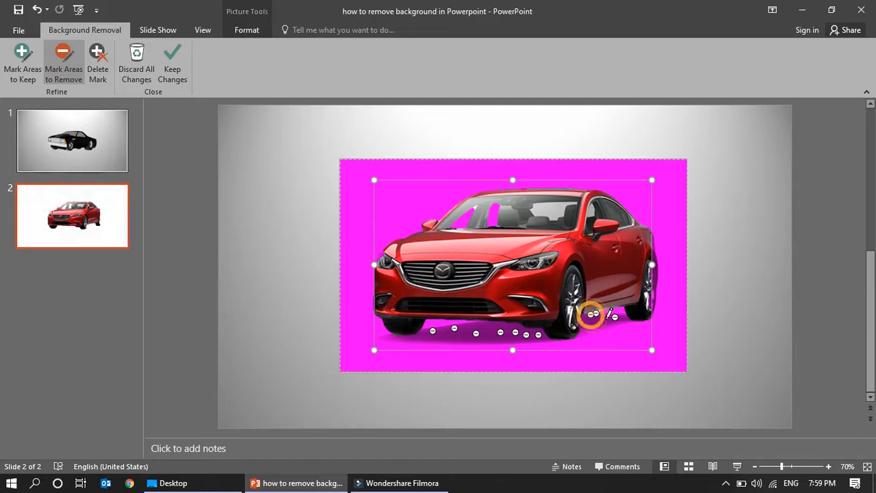
# Step: Widen the background removal frame to enclose the red car's rear end and rear wheel
pyautogui.click(829, 466)
pyautogui.click(828, 466)
pyautogui.click(829, 466)
pyautogui.click(828, 467)
pyautogui.click(825, 466)
pyautogui.click(826, 466)
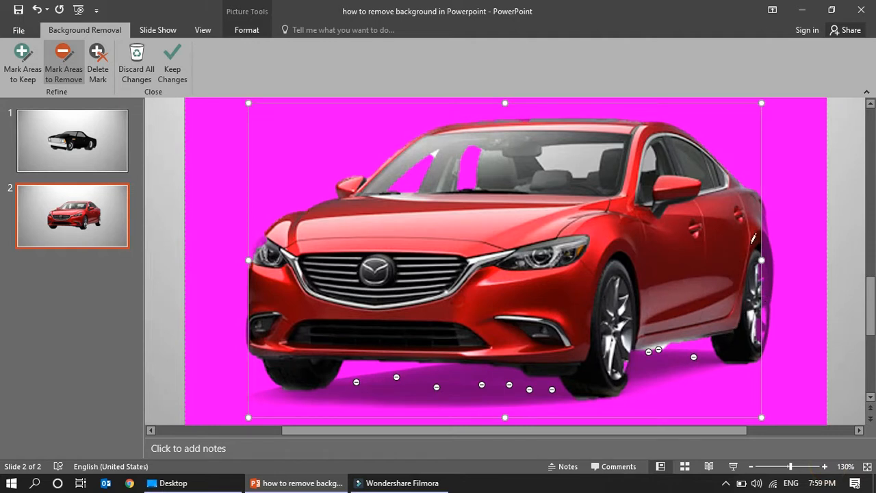
pyautogui.moveTo(760, 261); pyautogui.dragTo(778, 261)
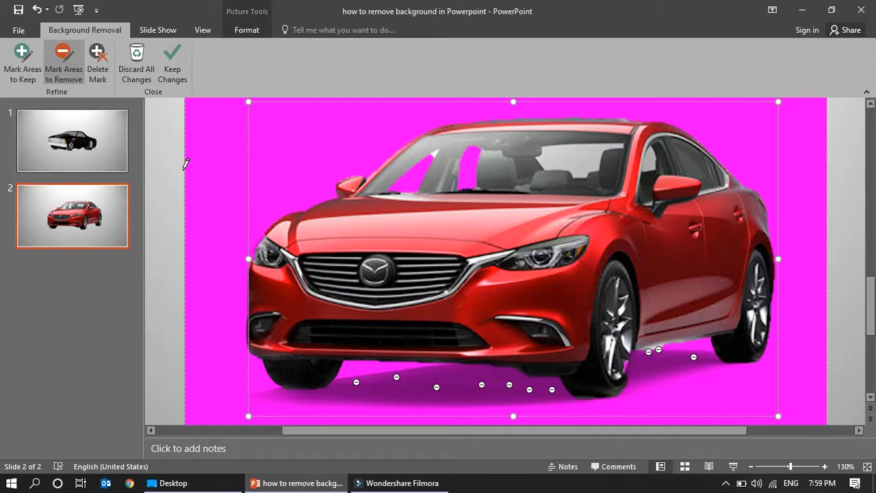
# Step: Mark the outer edges of the front and rear wheels on the car's visible side as areas to keep
pyautogui.click(22, 60)
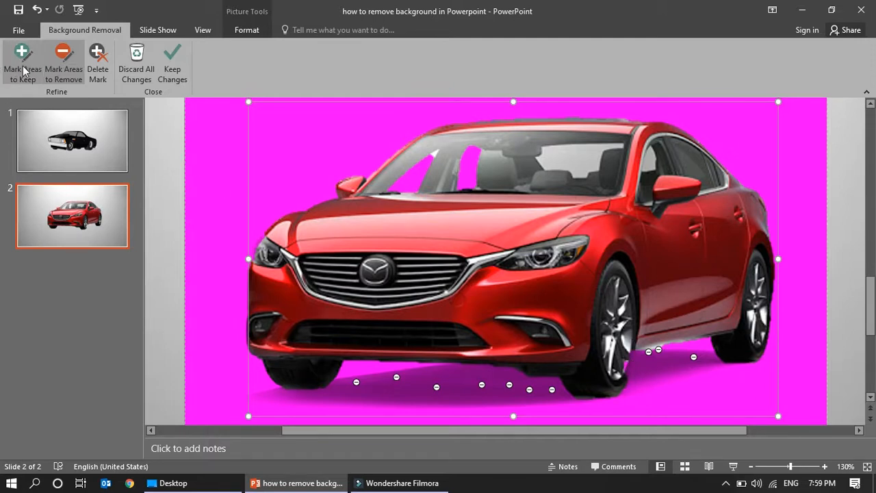
pyautogui.click(626, 369)
pyautogui.click(633, 356)
pyautogui.click(626, 367)
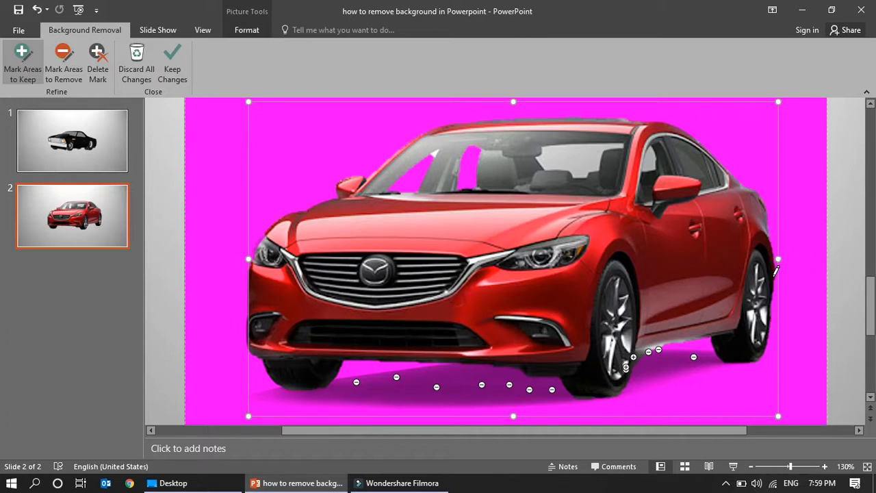
pyautogui.click(771, 306)
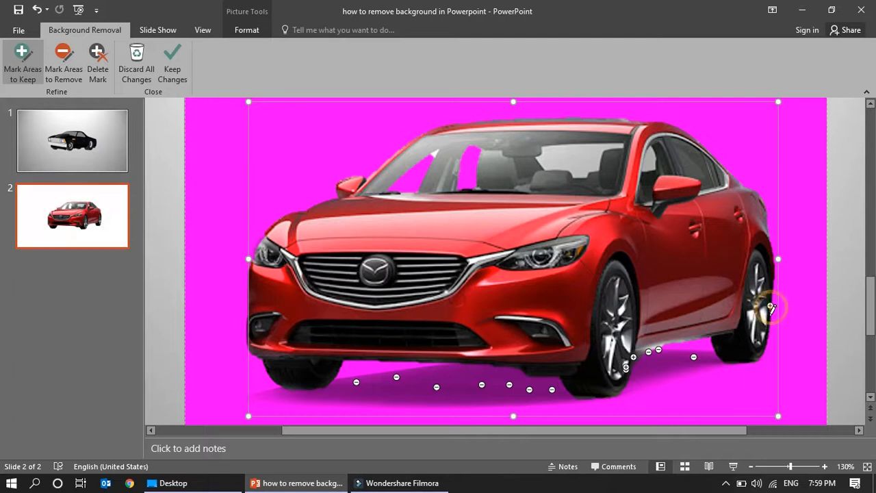
pyautogui.click(769, 318)
pyautogui.click(768, 336)
pyautogui.click(767, 344)
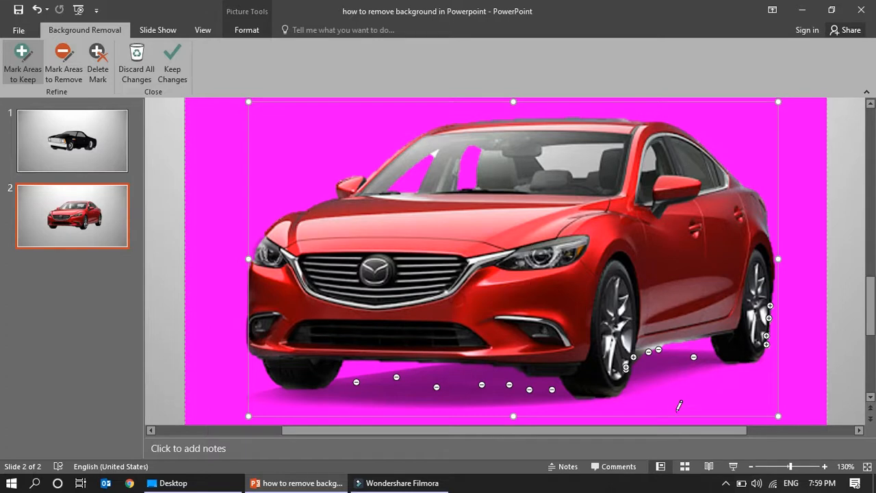
# Step: Keep the background removal changes on the red car picture
pyautogui.click(751, 466)
pyautogui.click(751, 466)
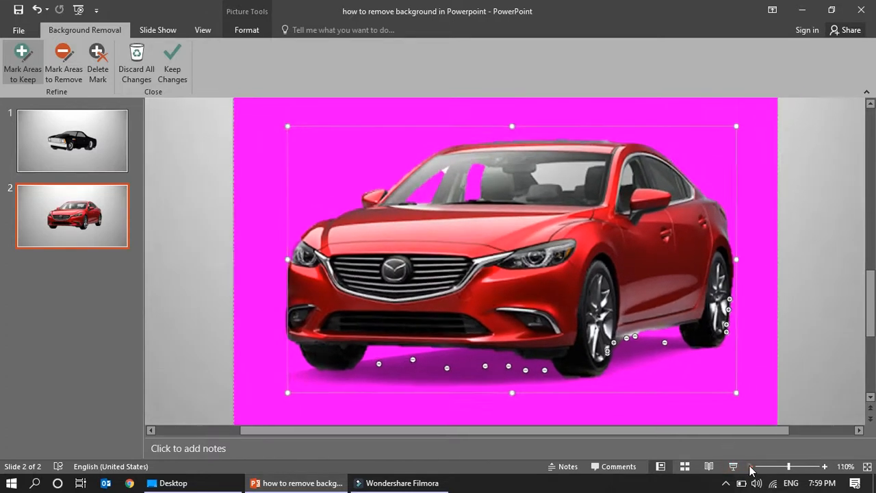
pyautogui.click(751, 466)
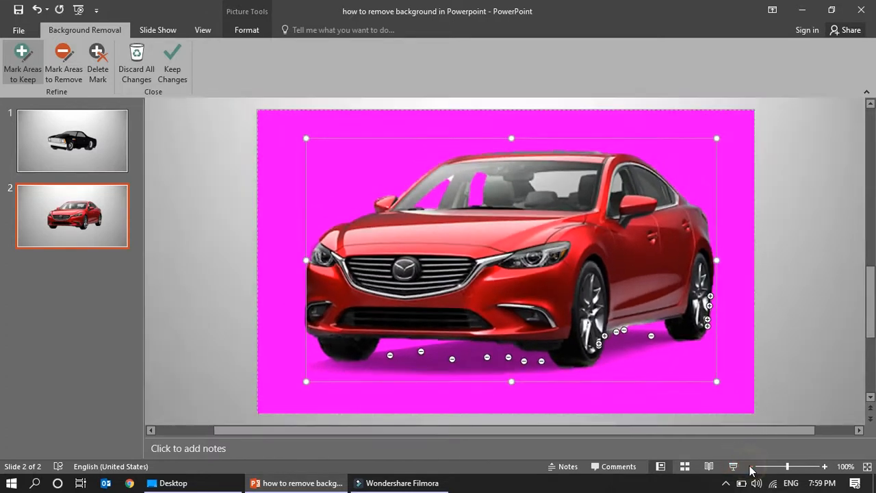
pyautogui.click(174, 61)
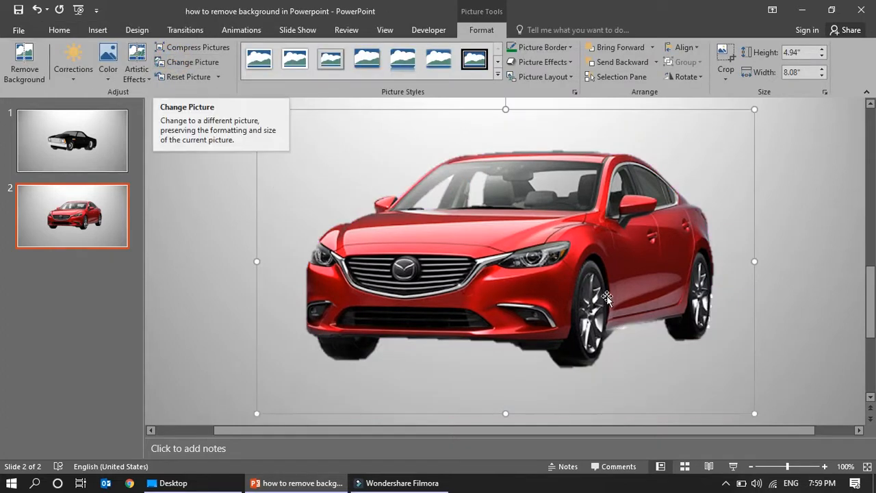
# Step: Try moving the cut-out red car on the slide, and undo the move
pyautogui.moveTo(511, 343); pyautogui.dragTo(552, 304)
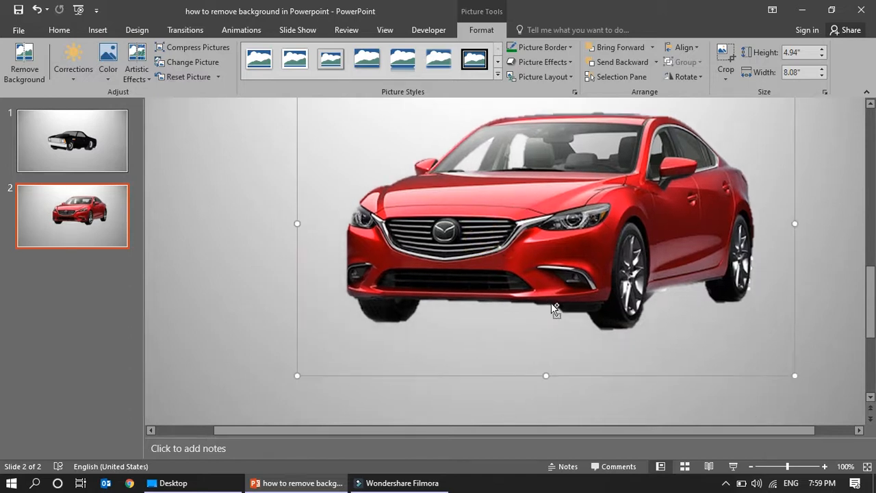
pyautogui.hotkey('ctrl', 'z')
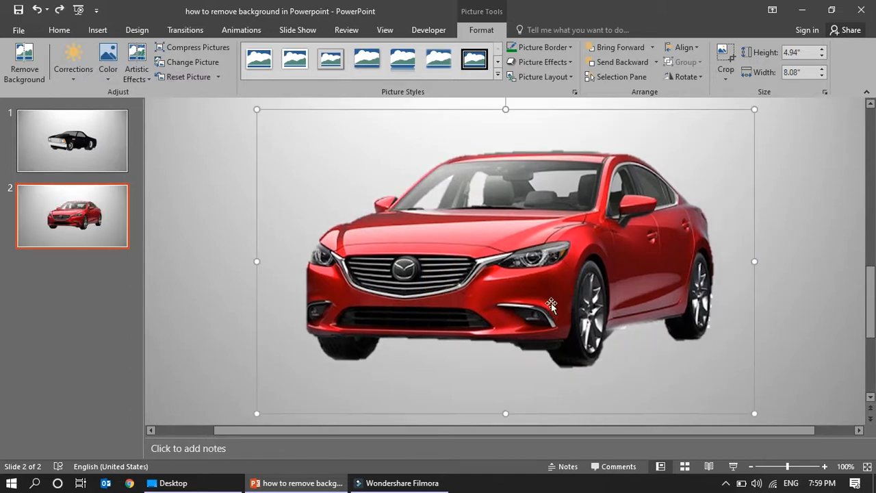